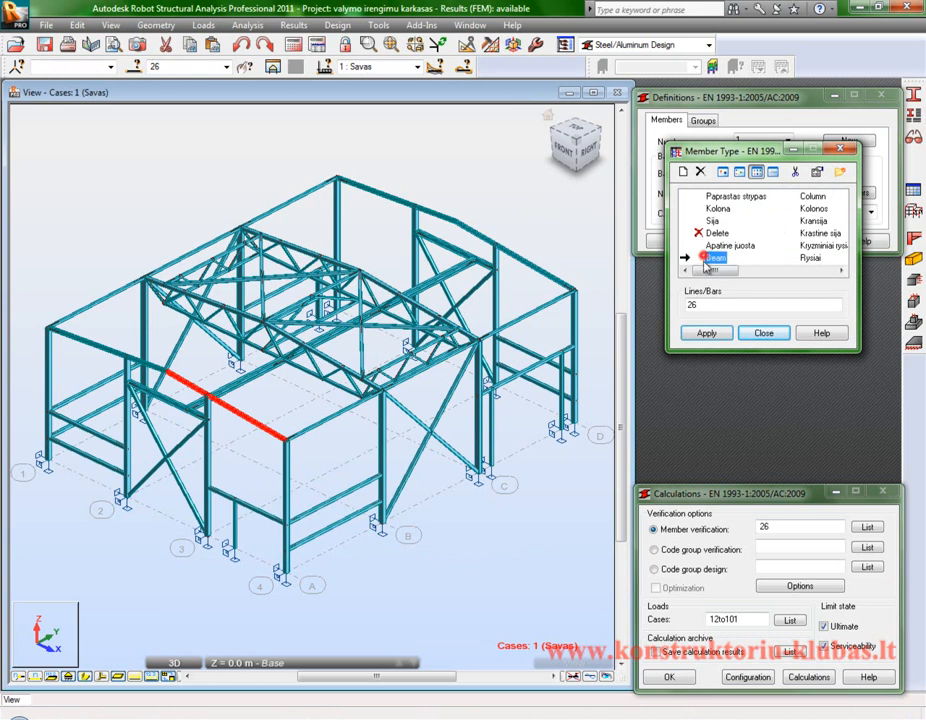
Open the Beam member type's parameters for bar 26 and inspect its load level options without changing them.
click(683, 172)
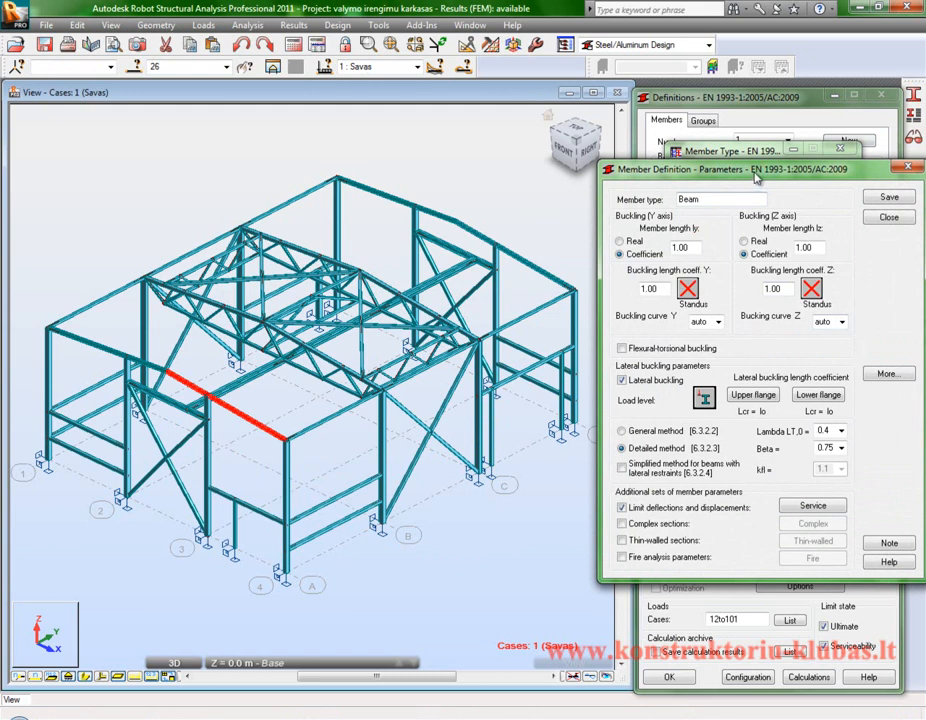
drag(700, 169, 640, 185)
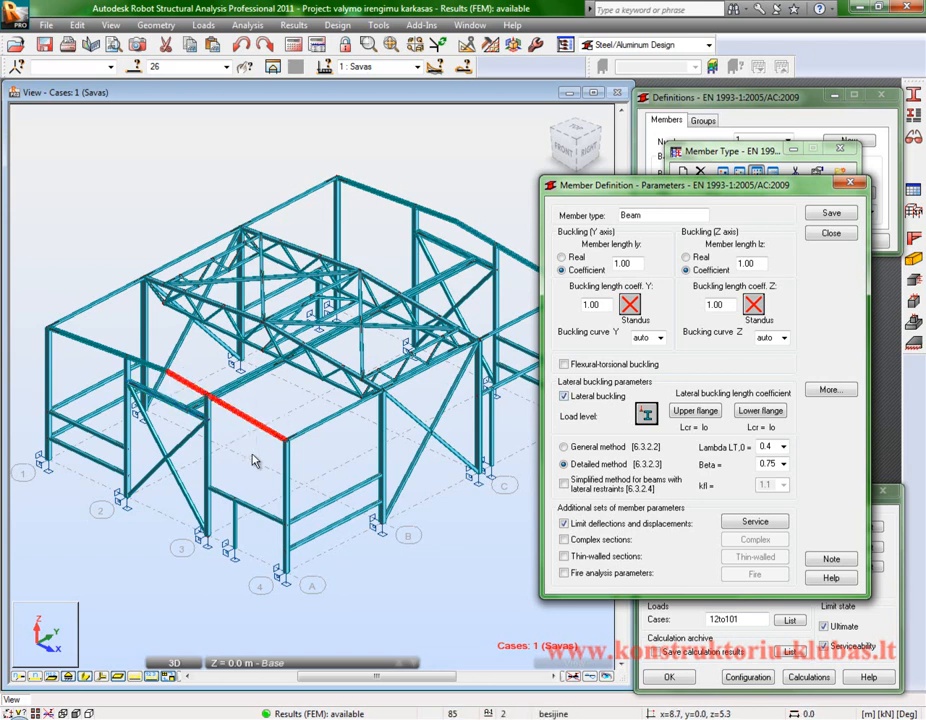
click(648, 416)
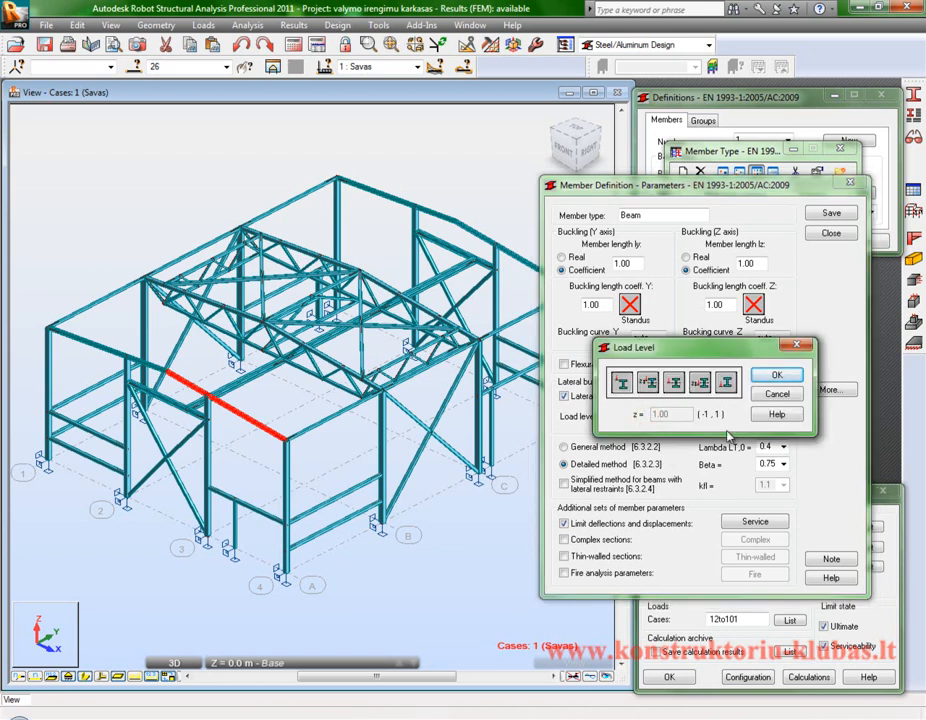
click(776, 394)
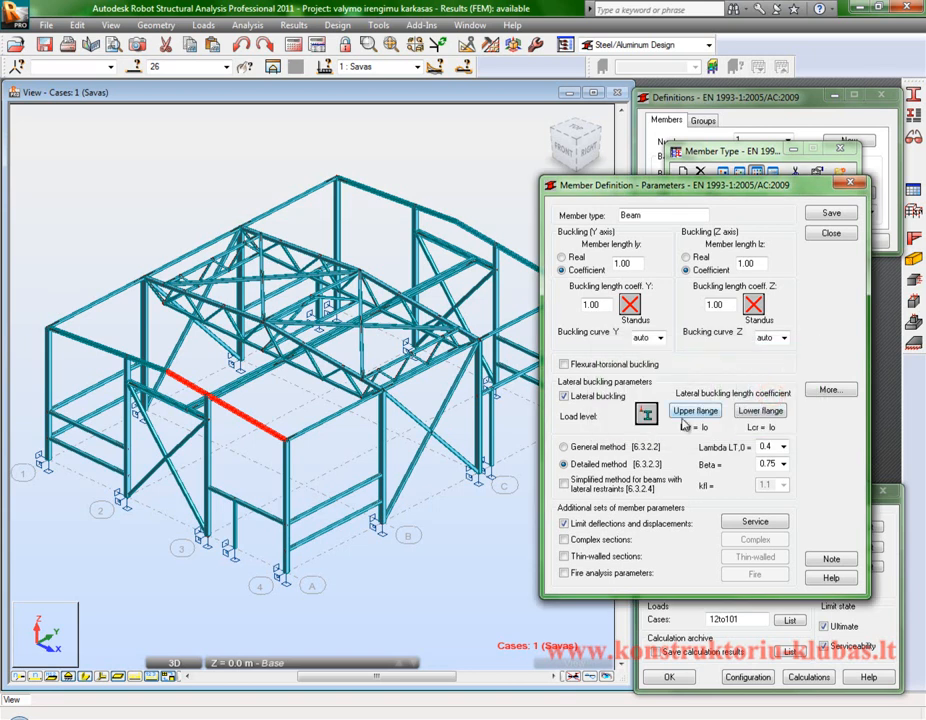
Set the upper flange's lateral buckling length to intermediate bracings and review the serviceability displacement limits.
click(630, 326)
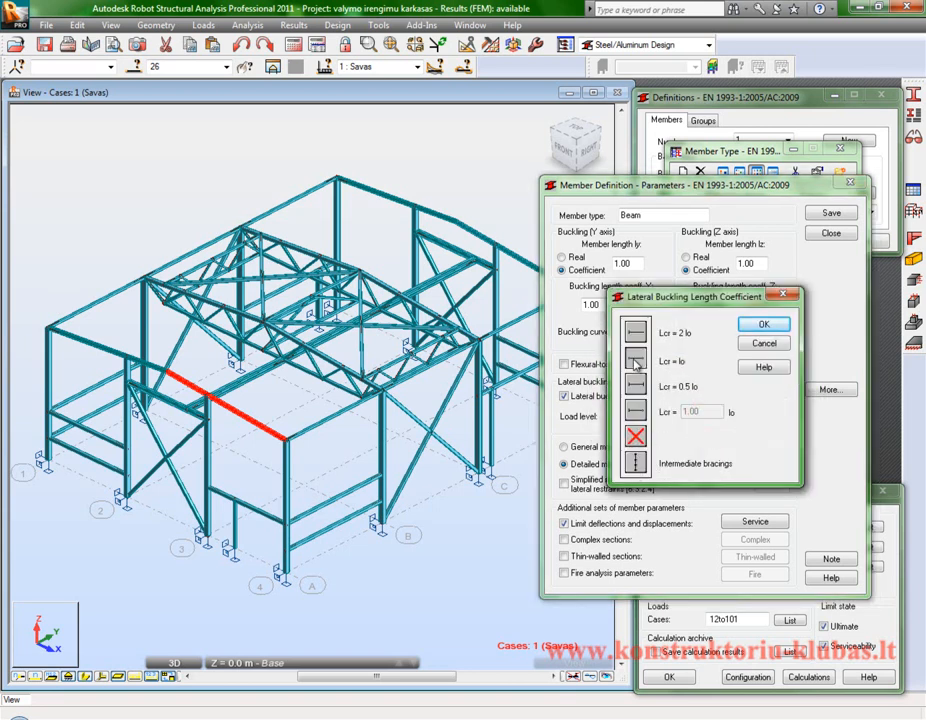
click(635, 462)
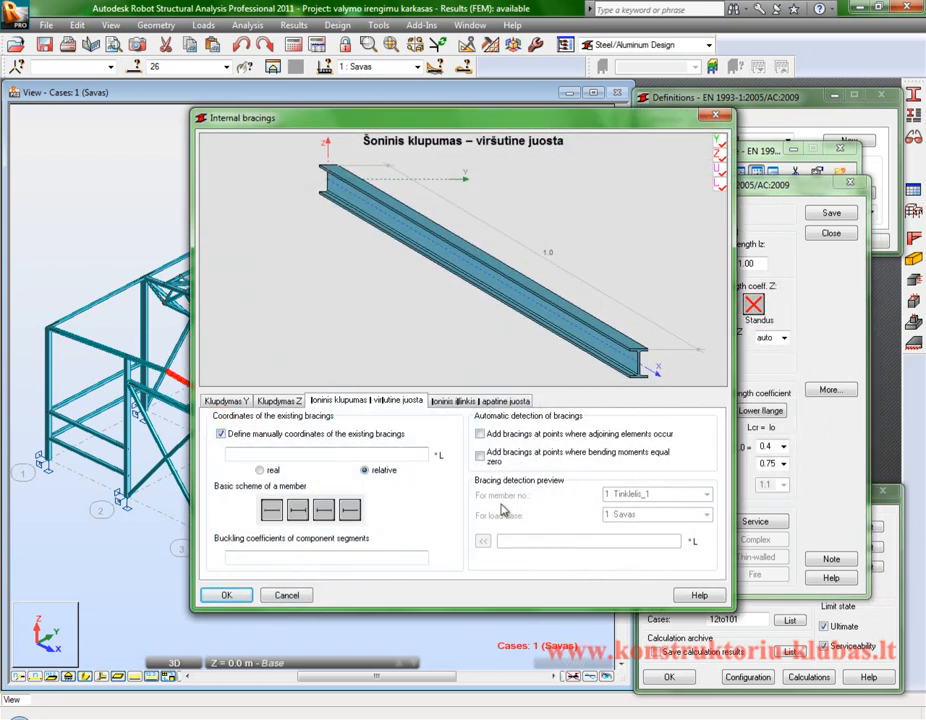
click(714, 117)
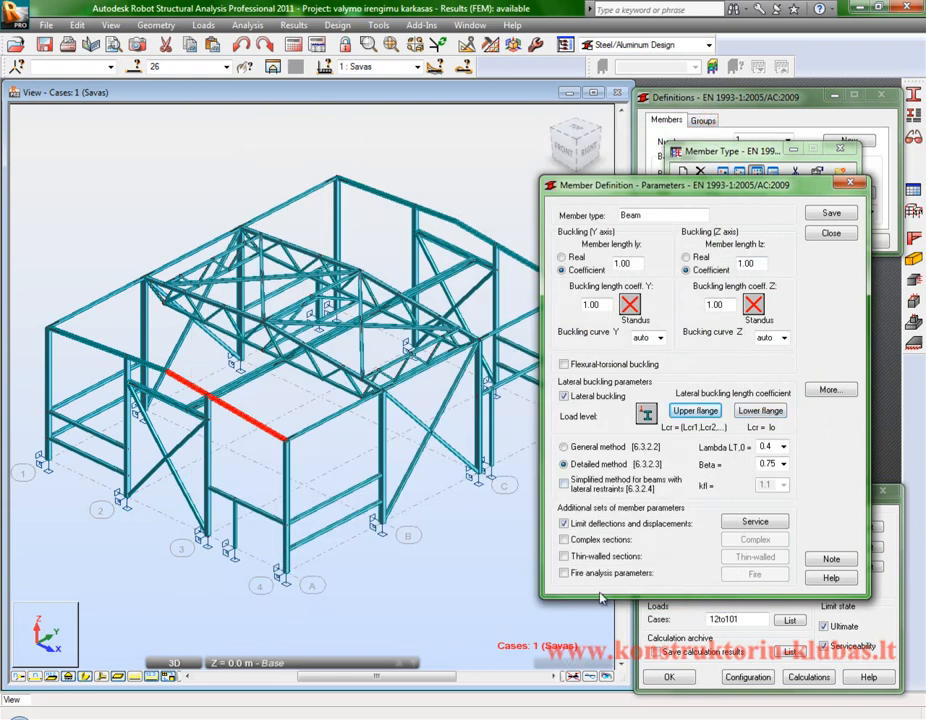
click(745, 522)
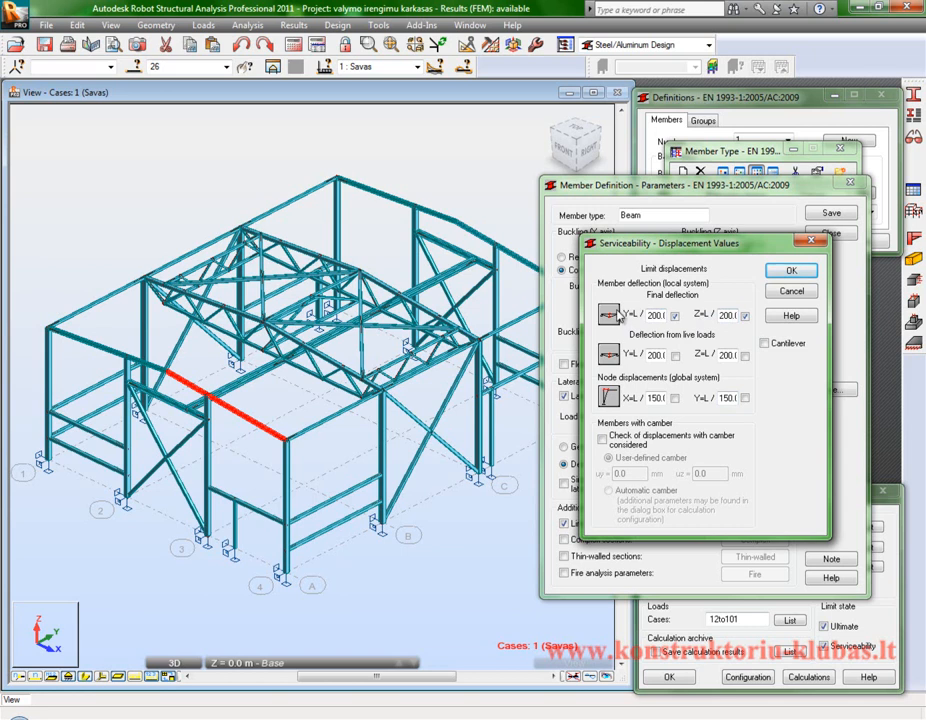
click(790, 292)
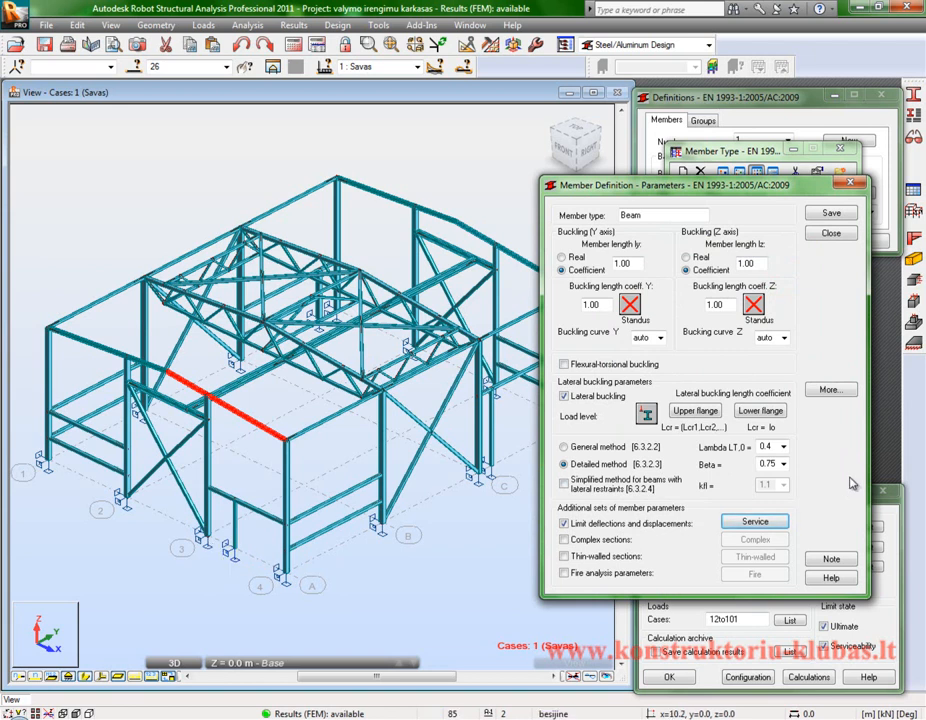
Save the parameters as member type "Krastine sija", overwriting the existing definition, and assign it to bar 26.
double_click(656, 214)
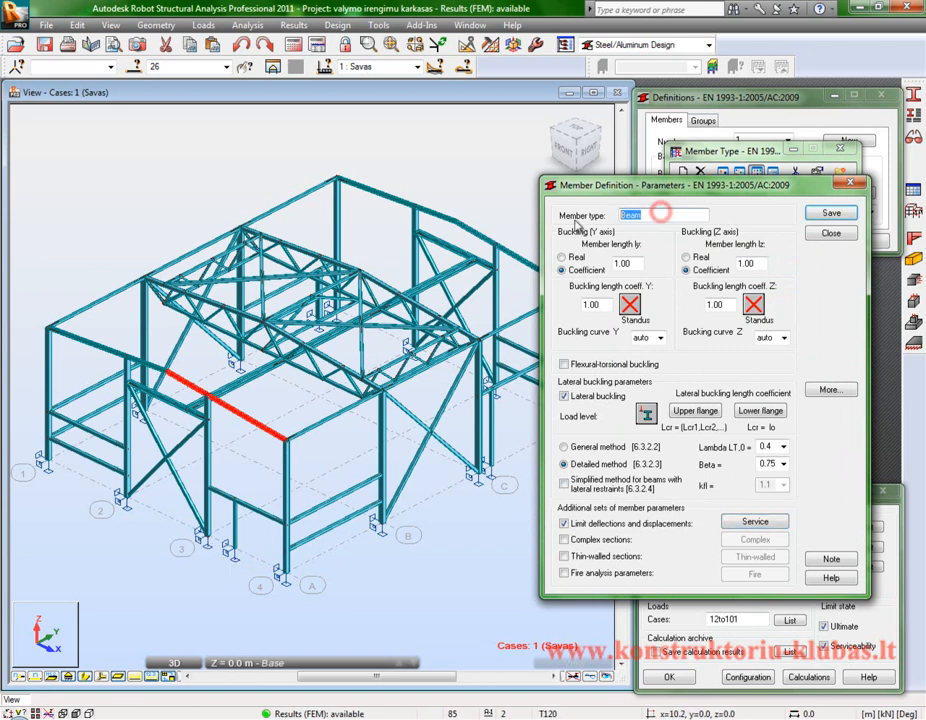
text(Kra)
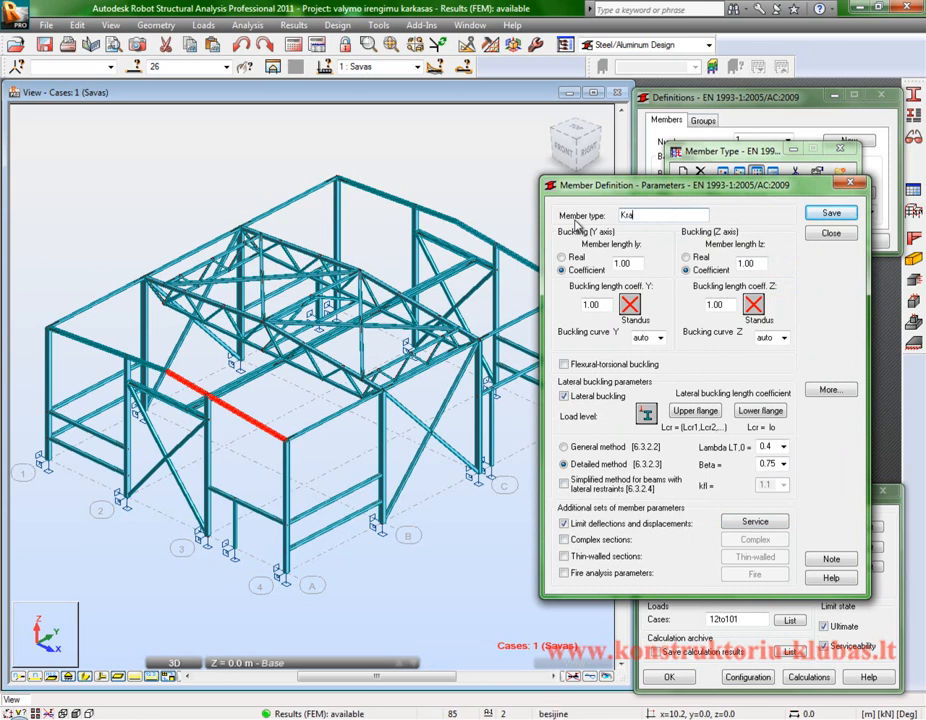
text(stine sija)
key(Return)
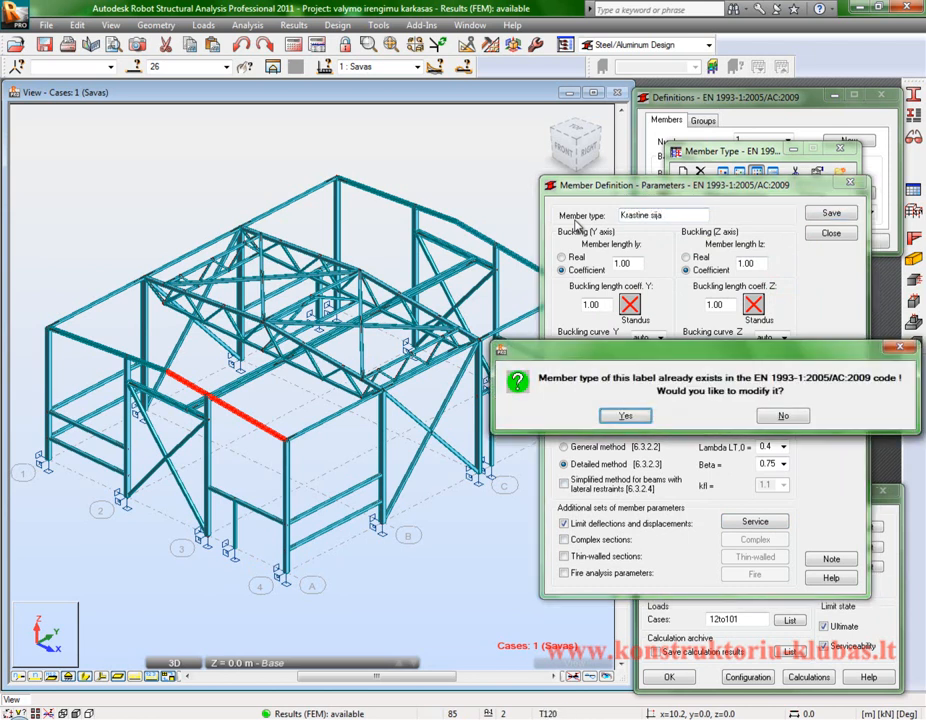
click(625, 415)
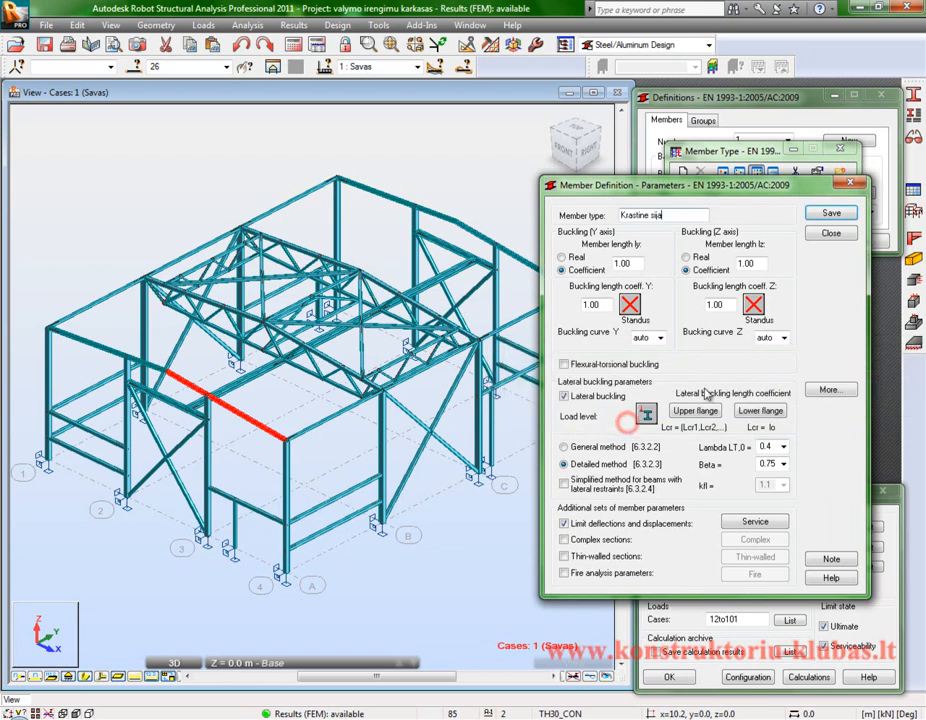
click(836, 238)
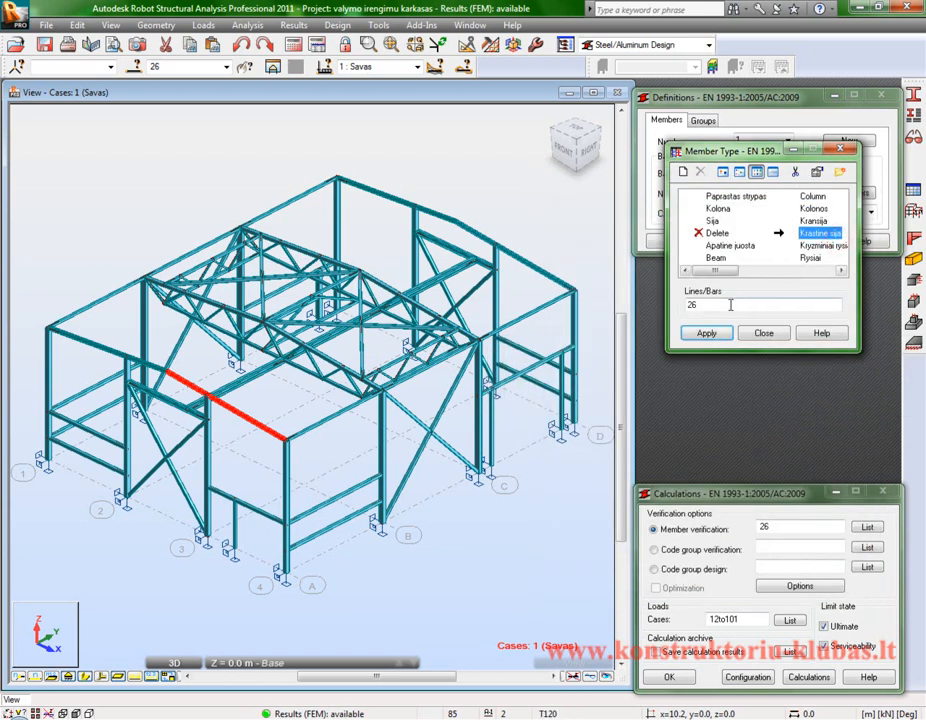
click(704, 334)
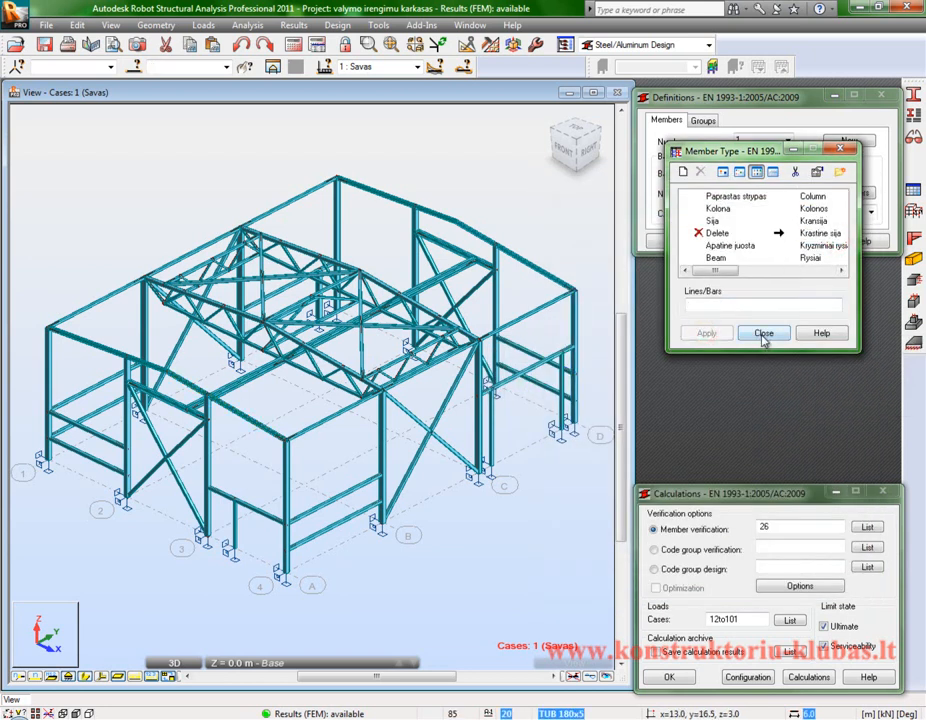
click(762, 337)
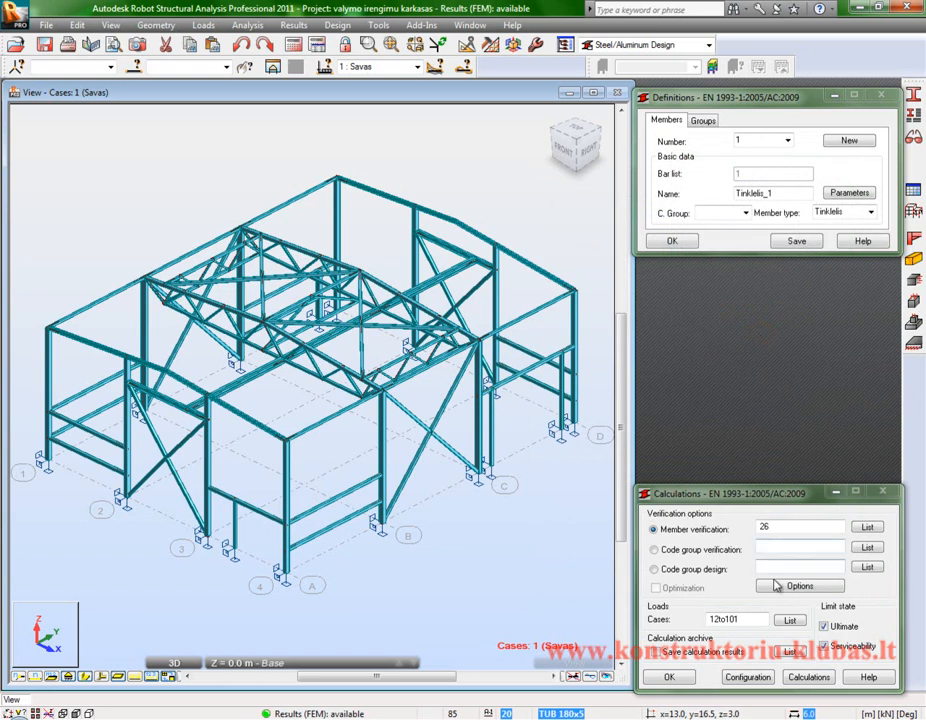
Review the calculation configuration and run the member verification of bar 26 for load cases 12to101.
click(793, 528)
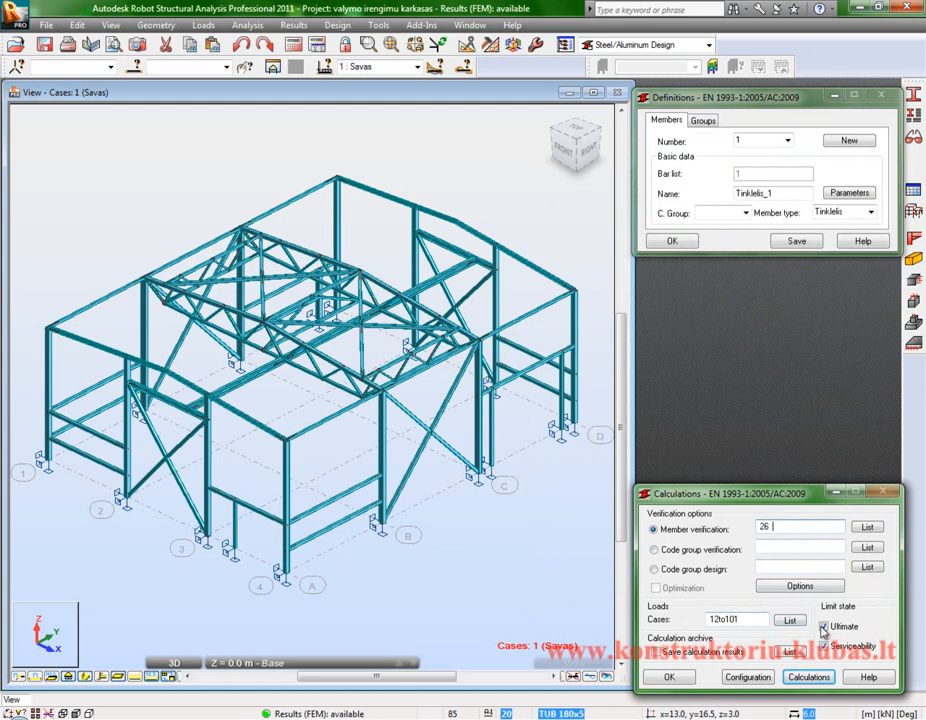
click(745, 677)
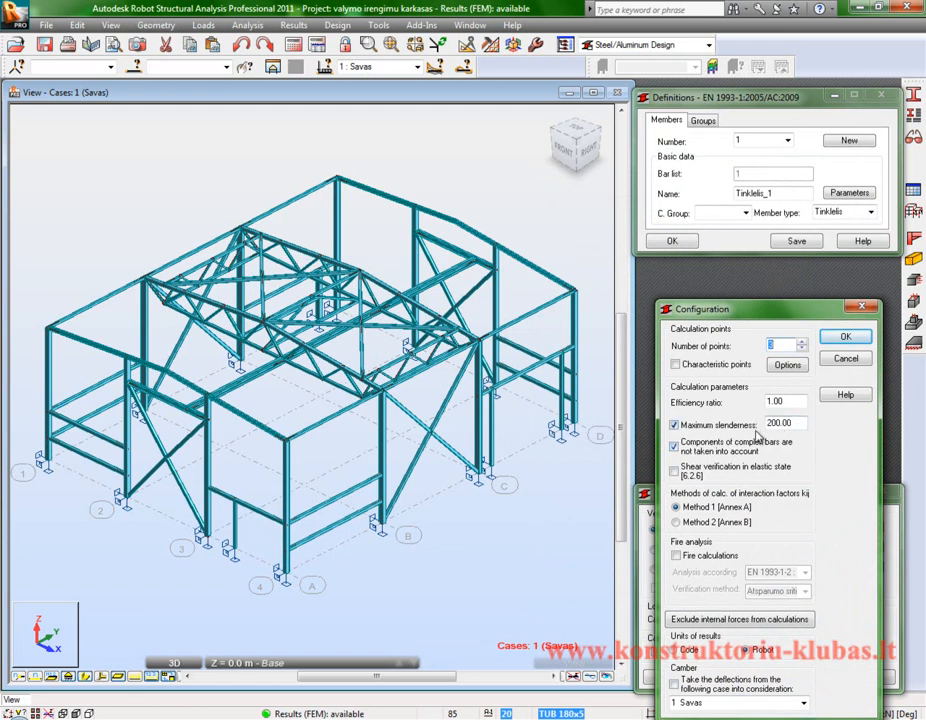
click(845, 358)
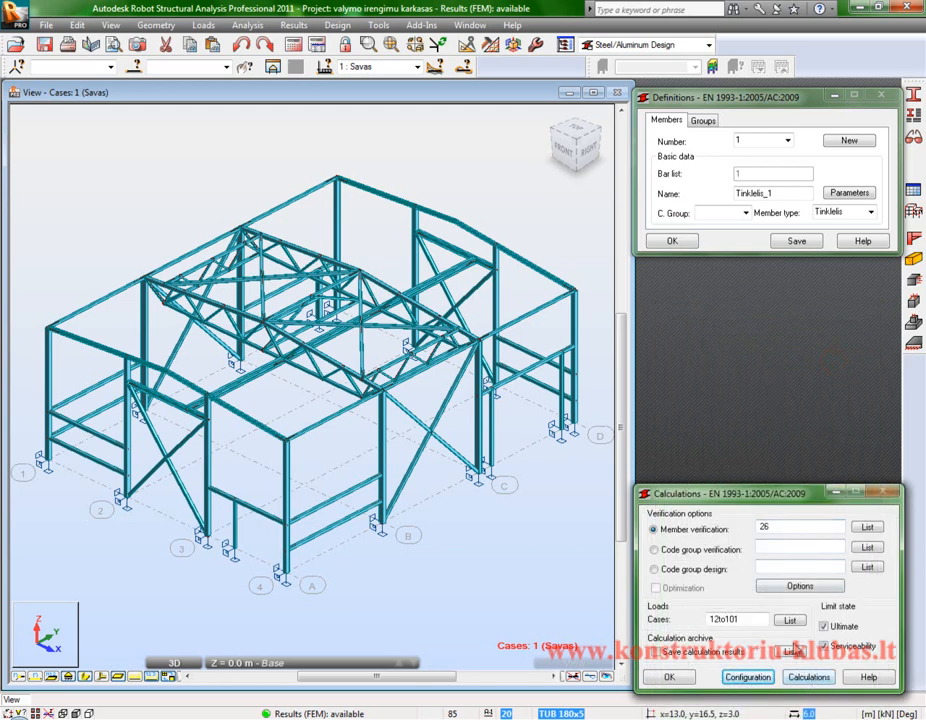
click(810, 677)
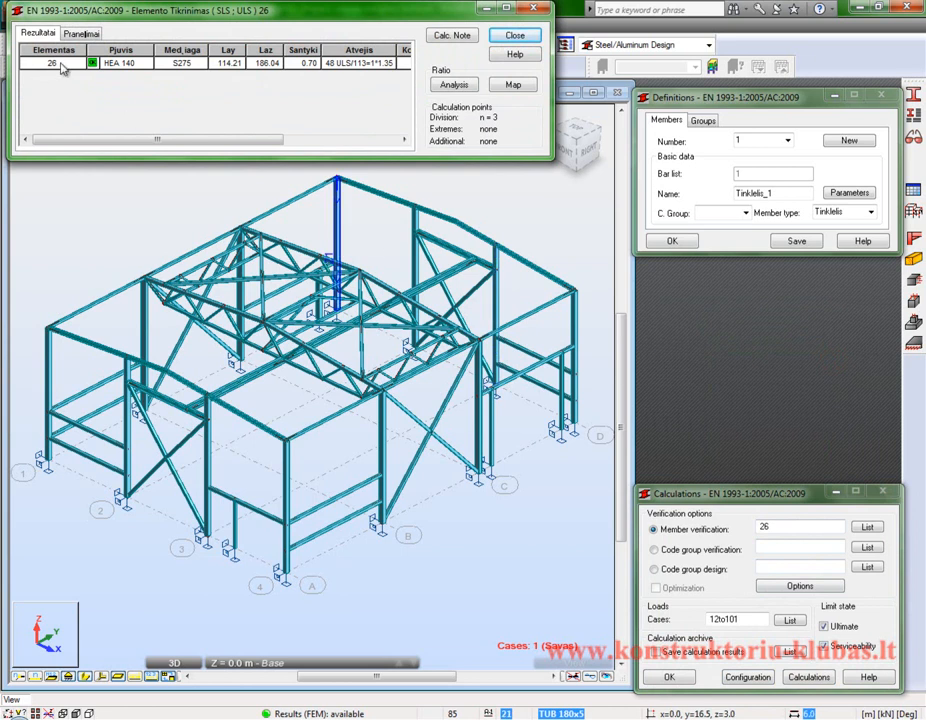
Open the code results for member 26 and examine its displacements and simplified results.
double_click(57, 63)
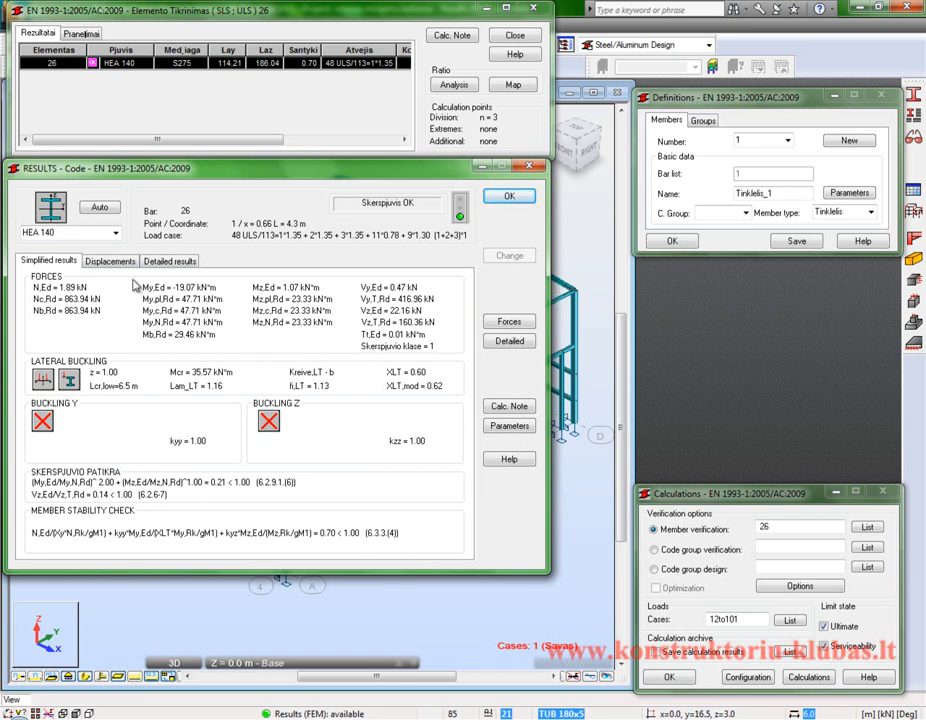
click(98, 259)
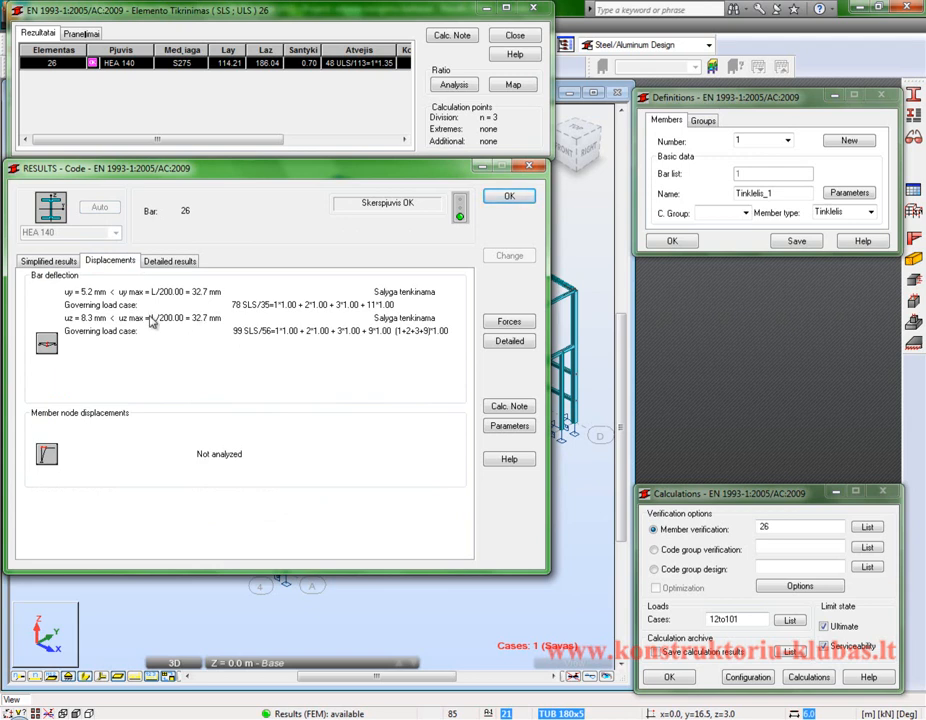
click(49, 261)
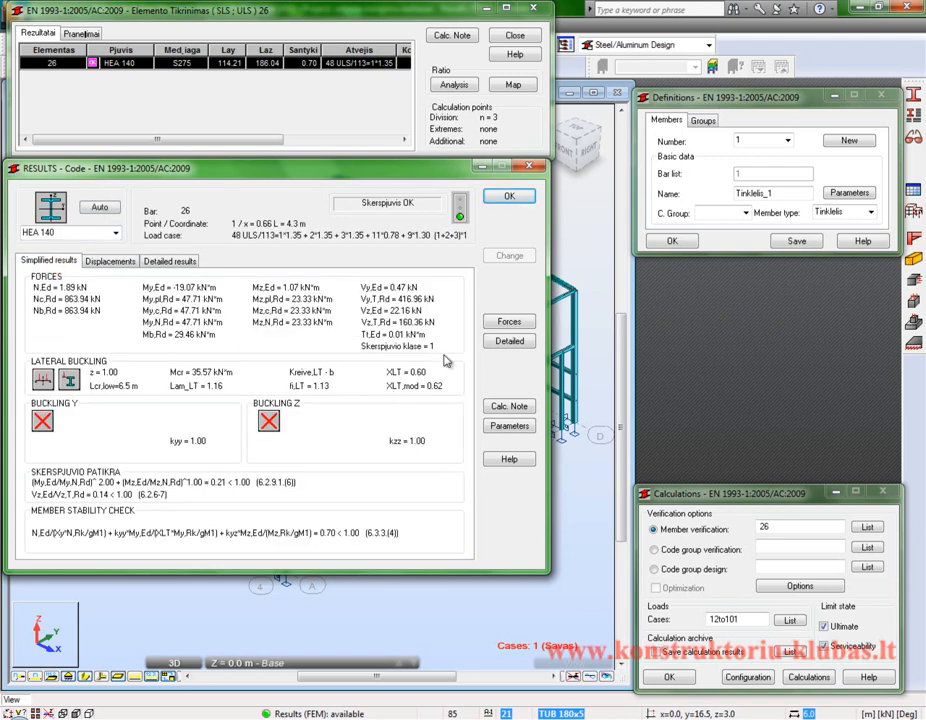
Run the detailed design calculation for bar 26 with the web stability at shear check enabled.
click(509, 342)
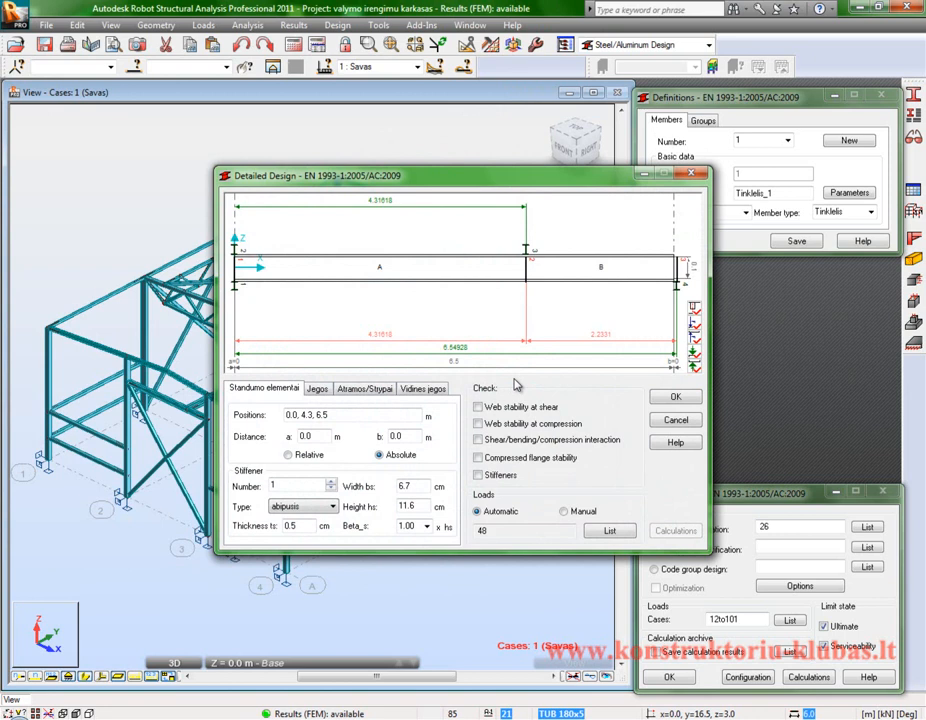
drag(480, 183, 623, 189)
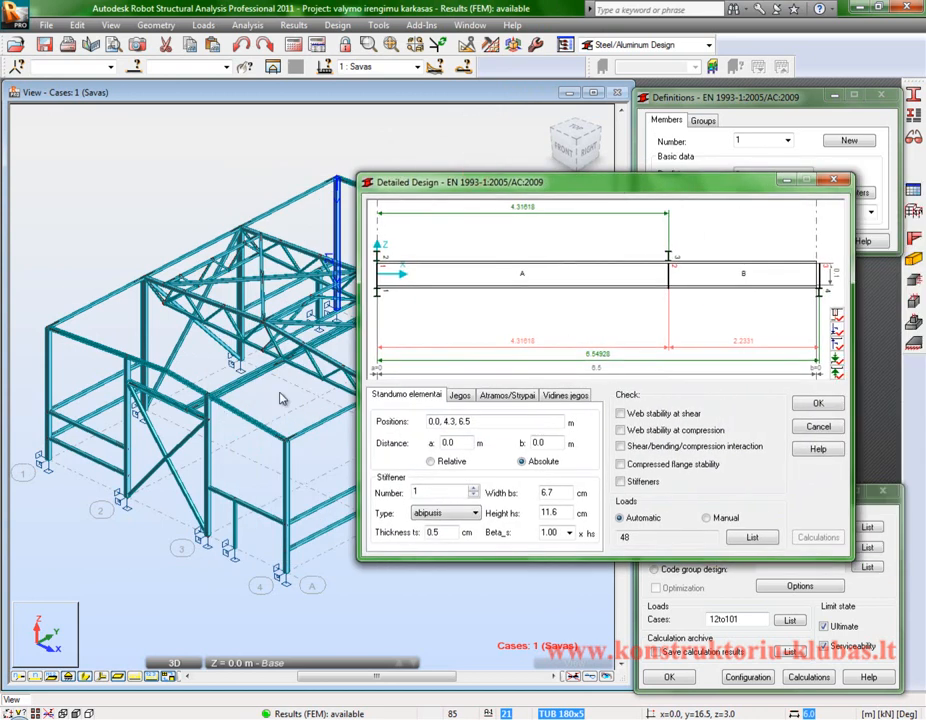
click(621, 413)
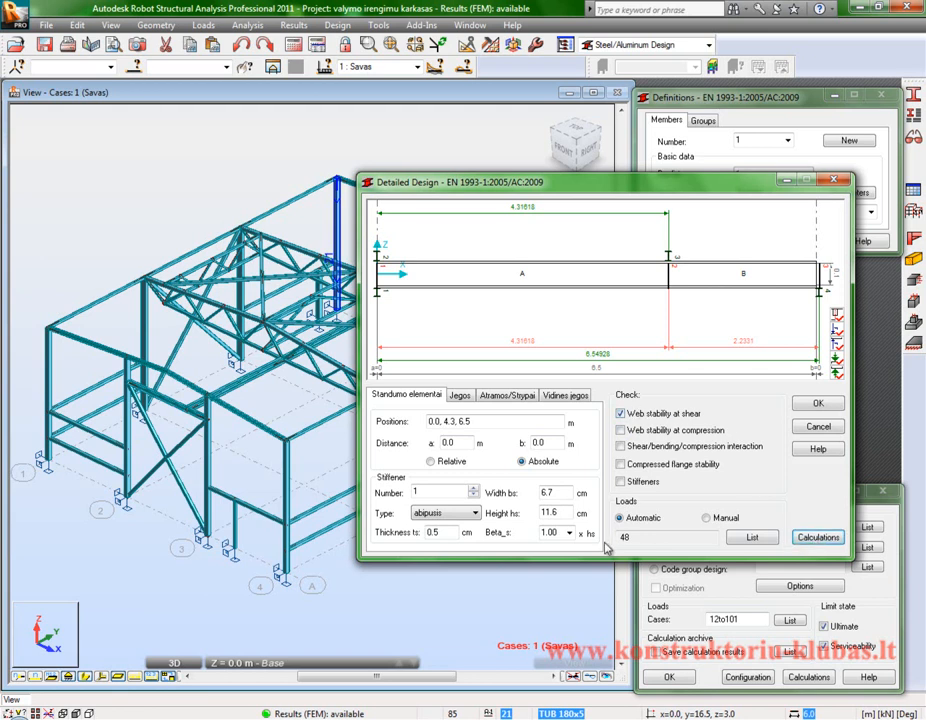
click(476, 495)
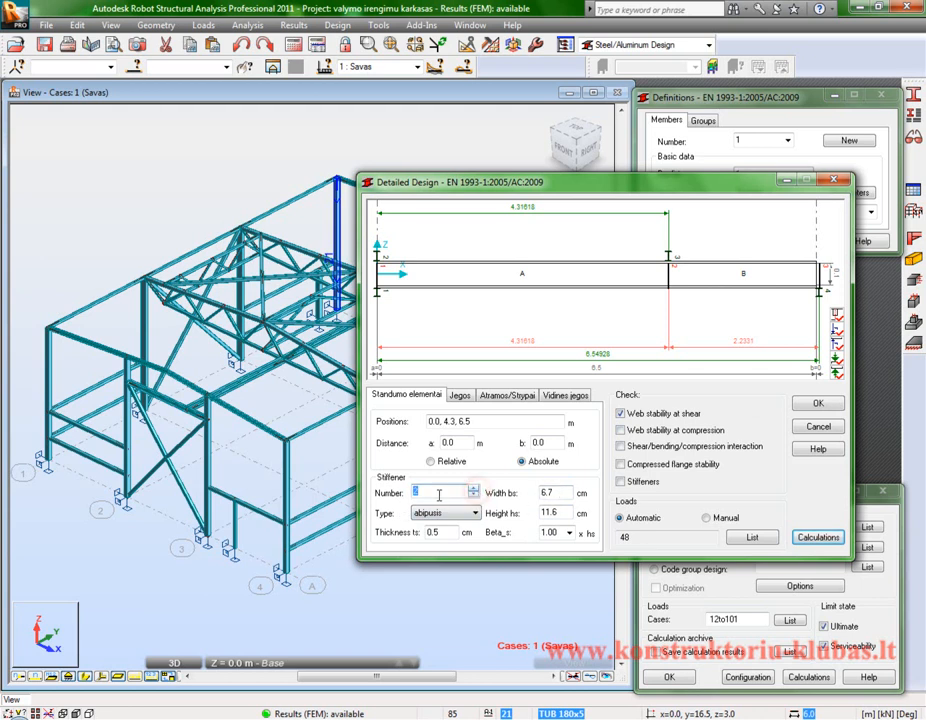
click(477, 498)
click(477, 498)
click(804, 537)
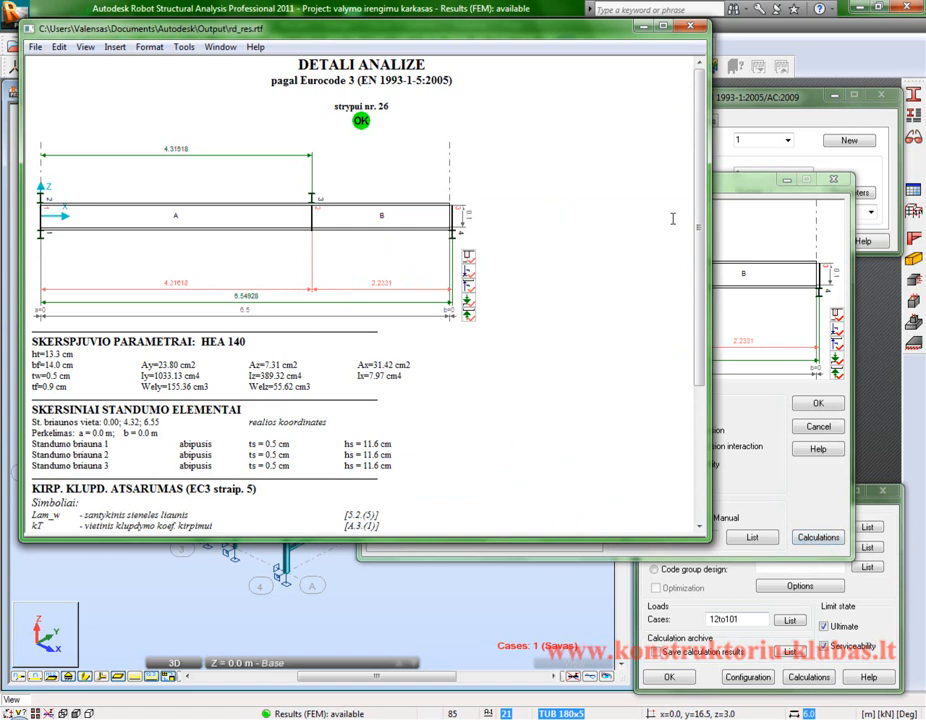
Examine the detailed analysis report for bar 26, including the shear buckling notes for panels A and B, and close it.
drag(697, 238, 709, 401)
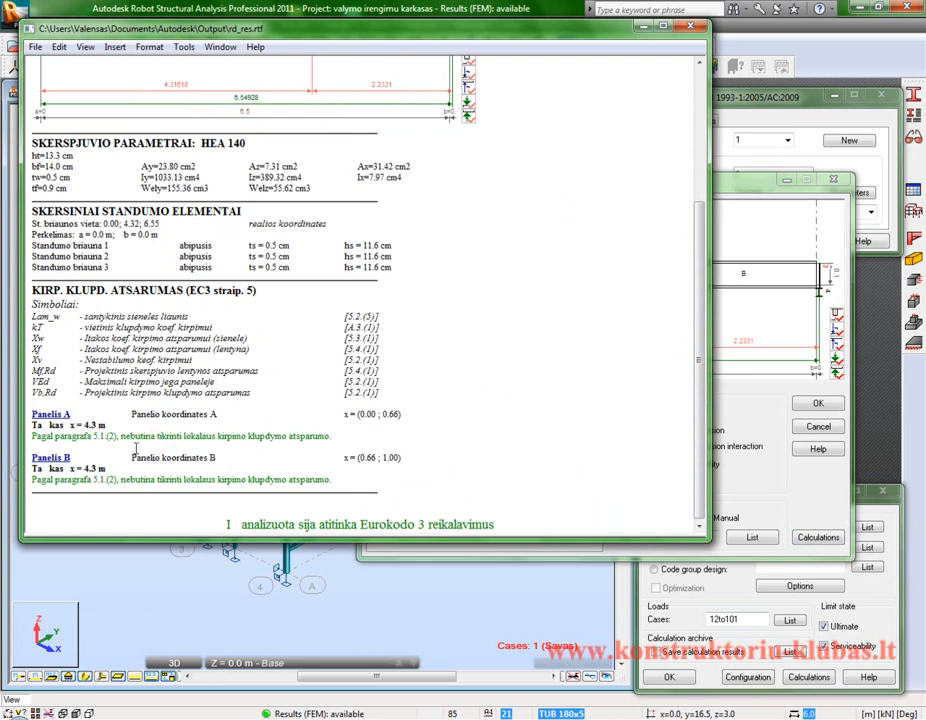
triple_click(34, 441)
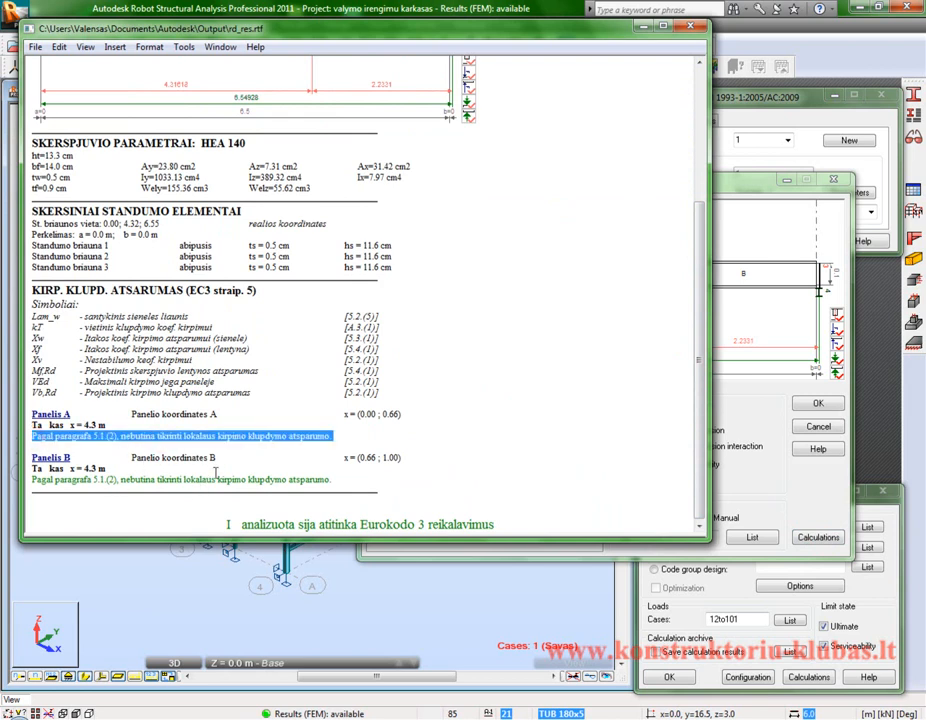
click(318, 480)
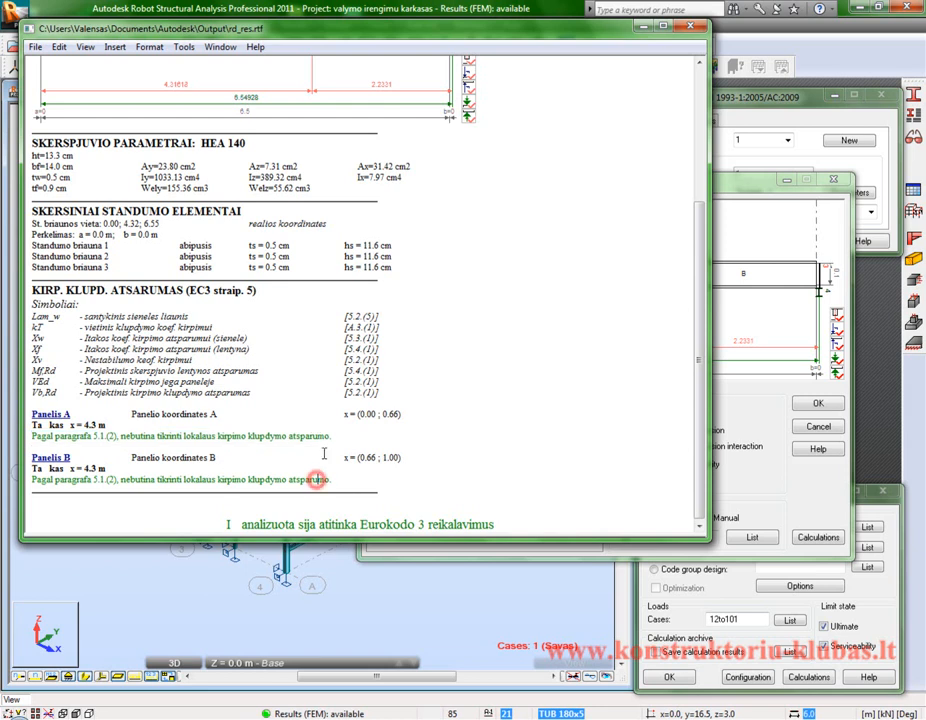
click(332, 436)
triple_click(41, 441)
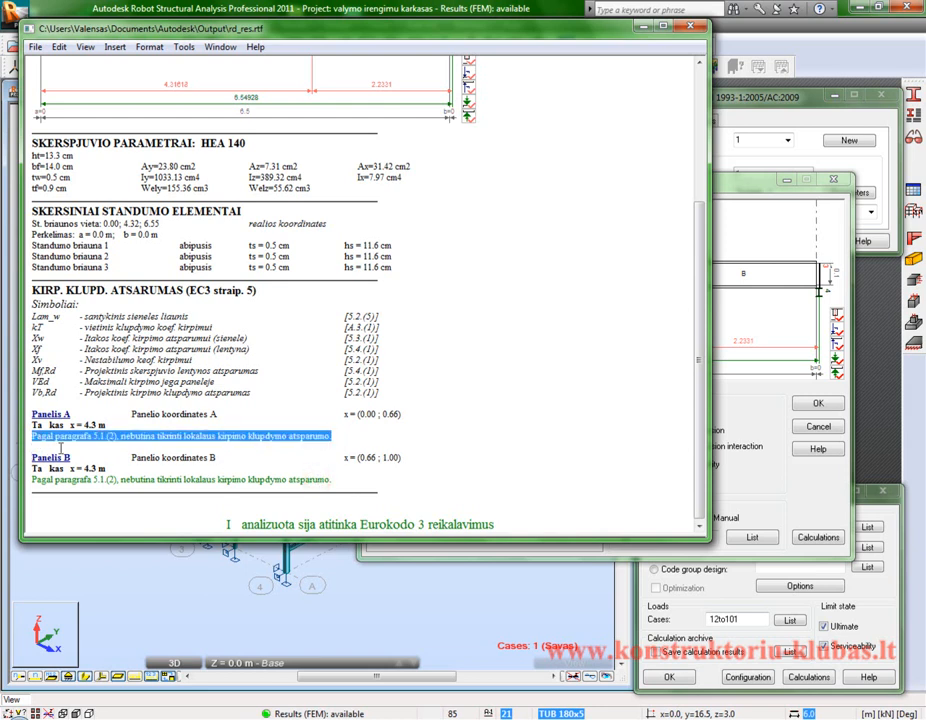
click(298, 438)
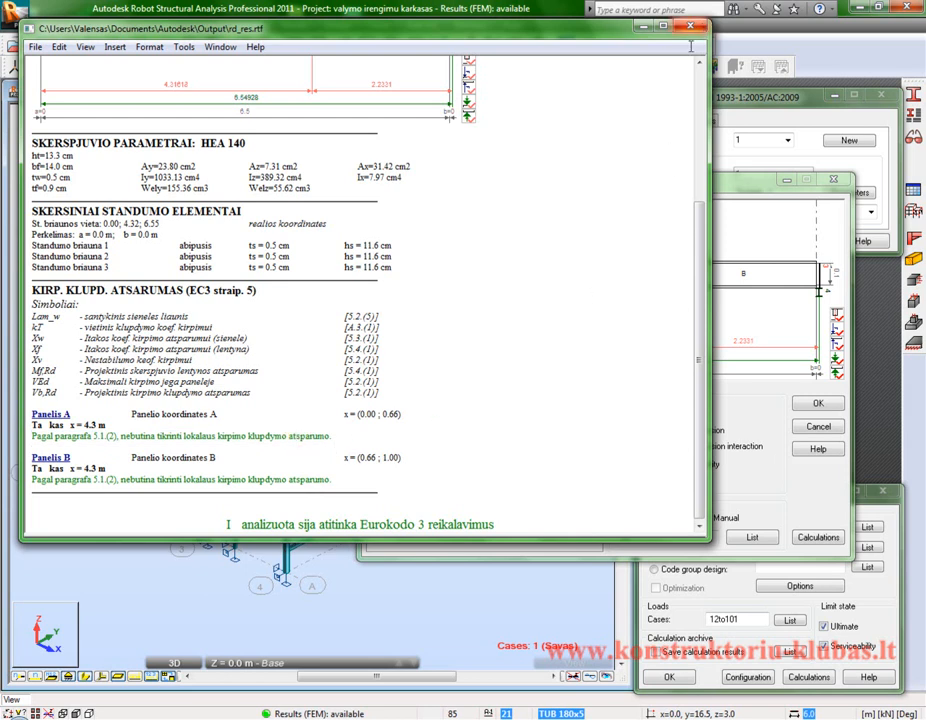
scroll(580, 223, up, 2)
scroll(580, 223, up, 3)
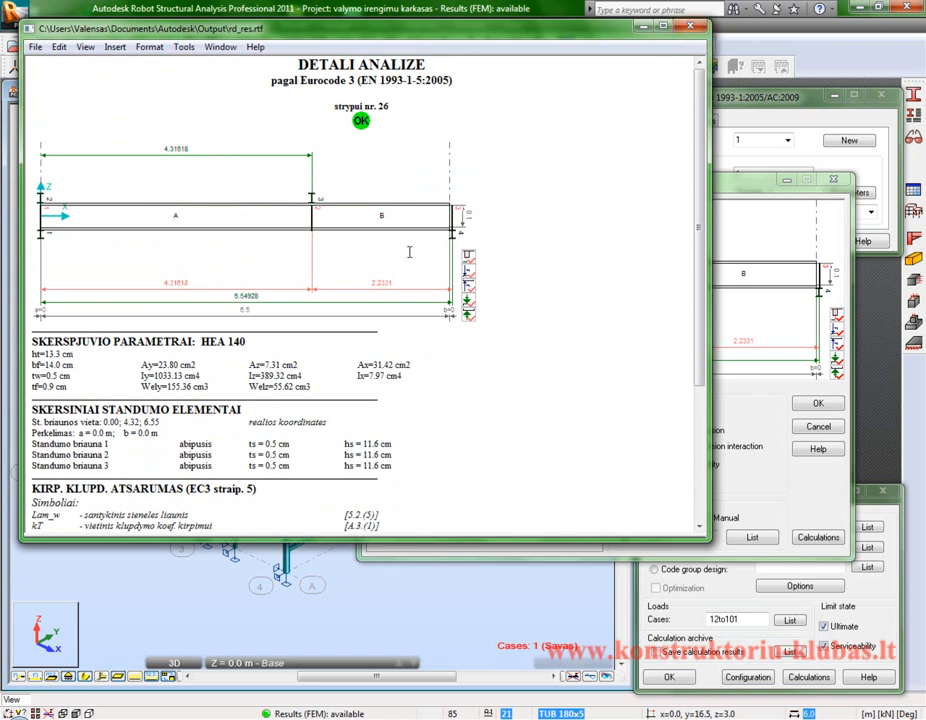
click(499, 11)
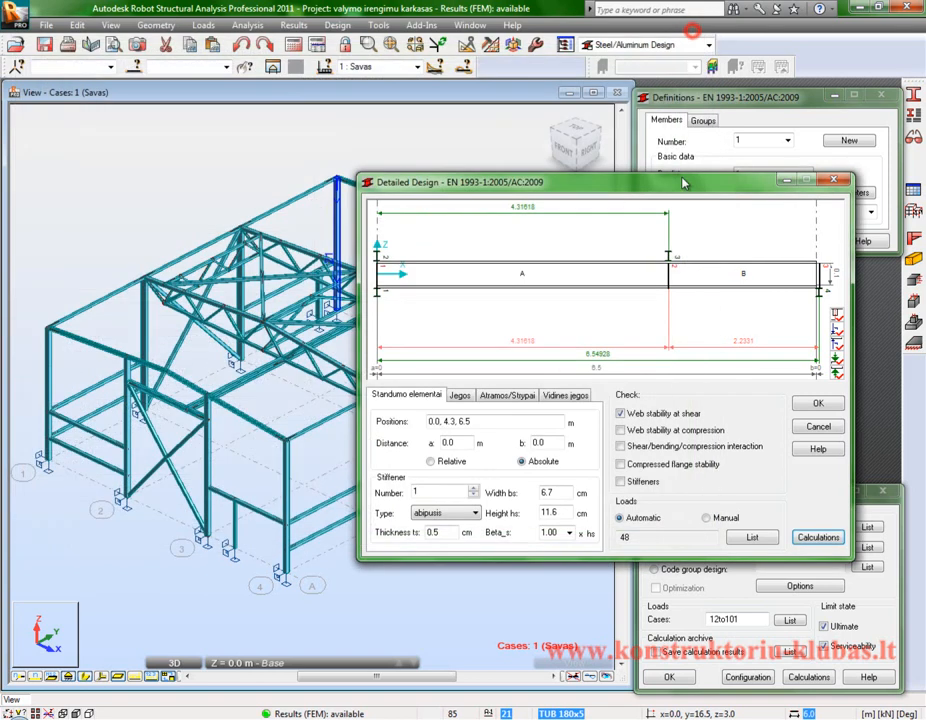
Run the detailed design calculation for bar 26 with only the compressed flange stability check enabled, and review its report.
click(620, 413)
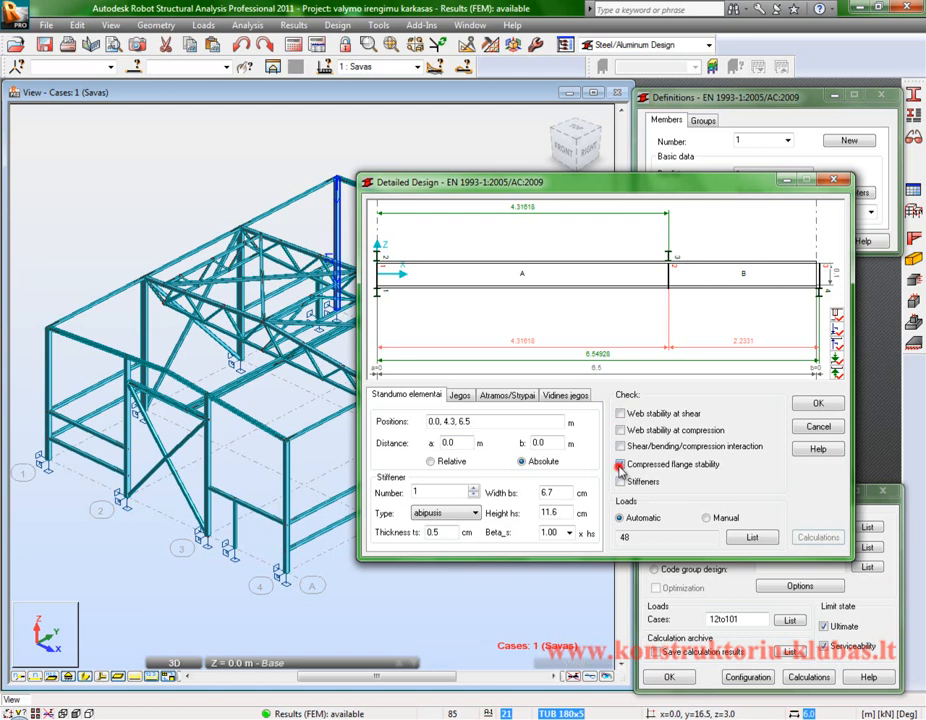
click(620, 465)
click(817, 537)
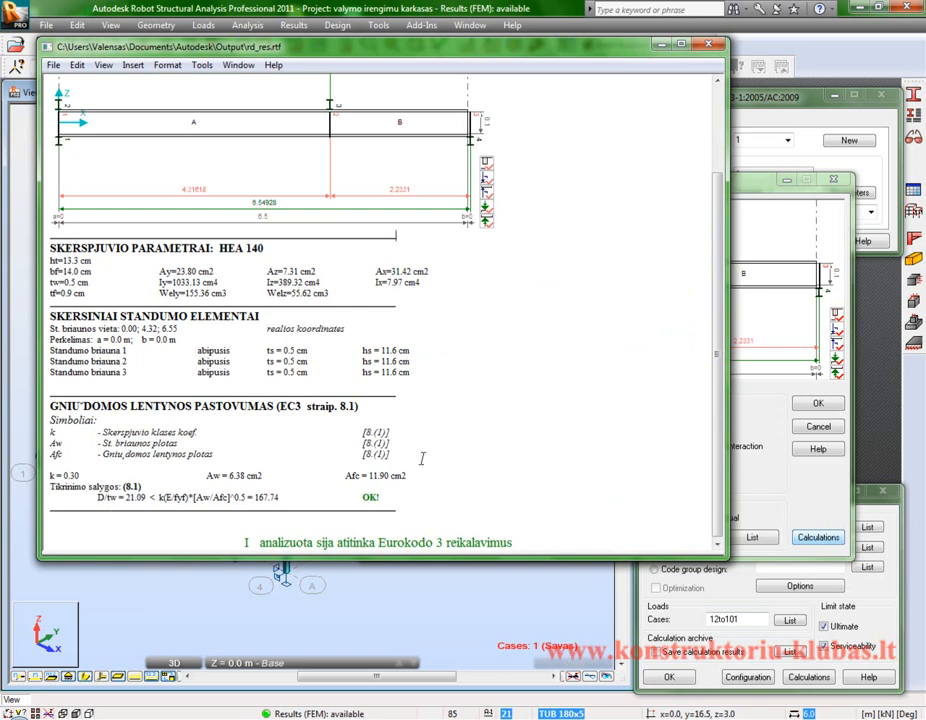
click(708, 44)
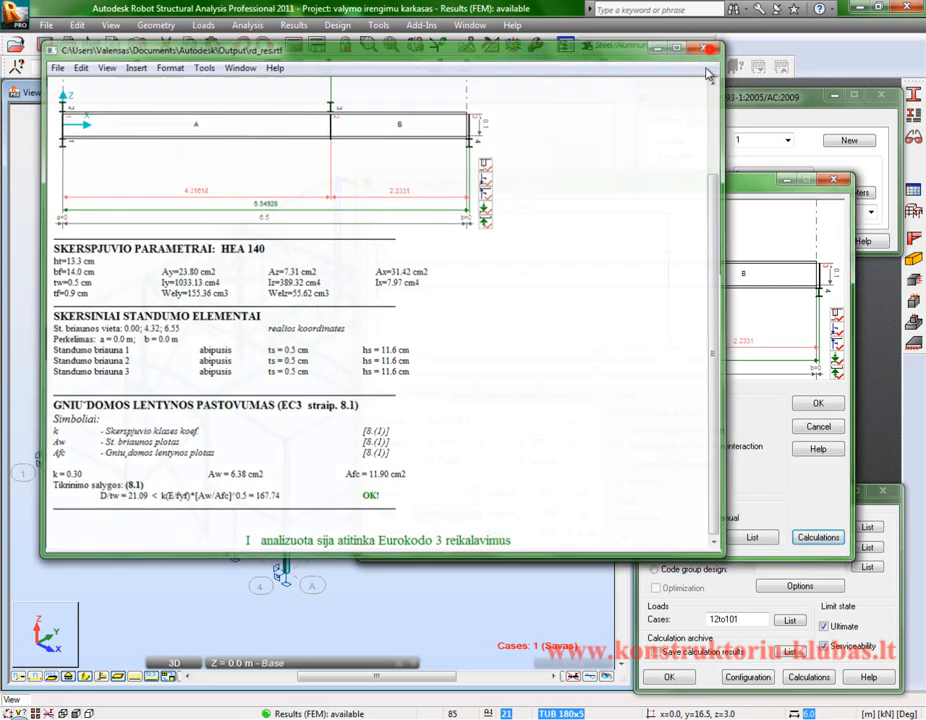
Replace the compressed flange stability check with the stiffeners check and run the detailed calculation again.
click(621, 481)
click(620, 464)
click(816, 537)
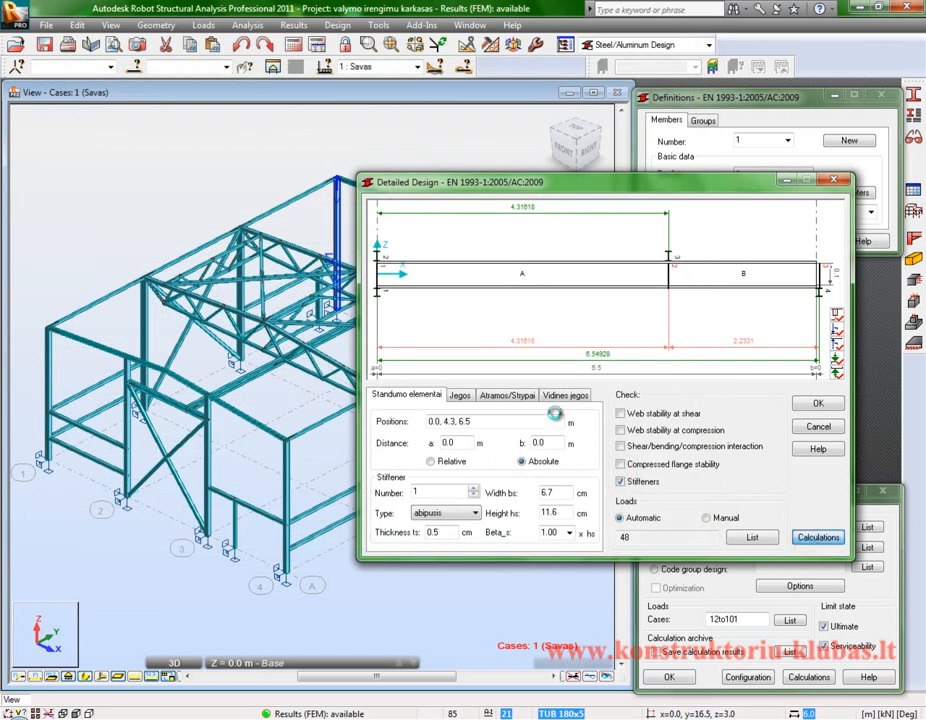
Examine the stiffener checks and section parameters in the detailed analysis report, close it, and cancel the detailed design.
scroll(555, 413, down, 15)
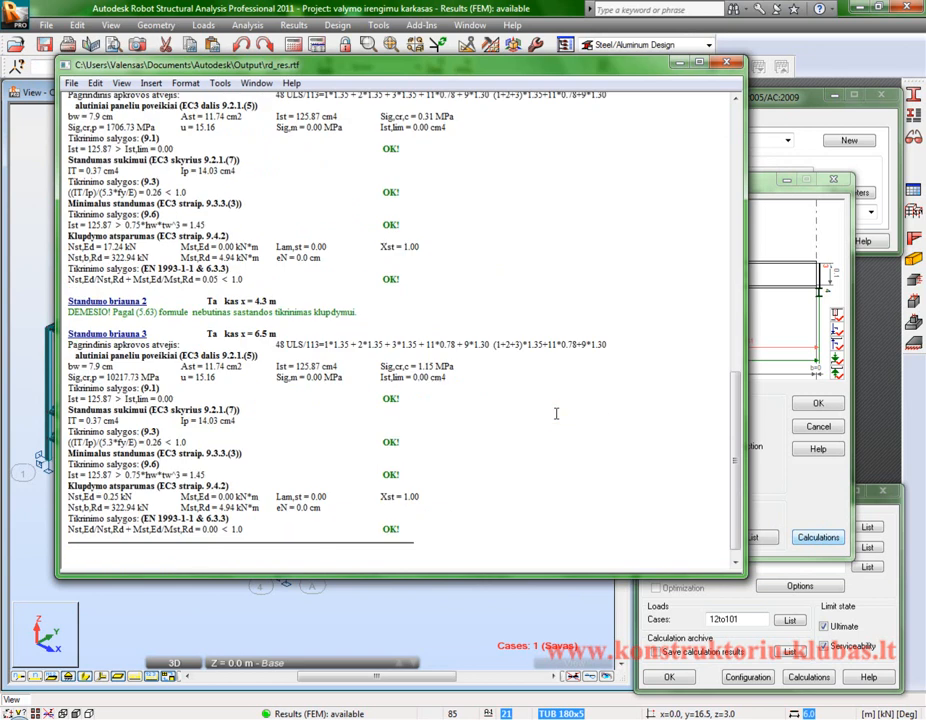
scroll(737, 430, up, 3)
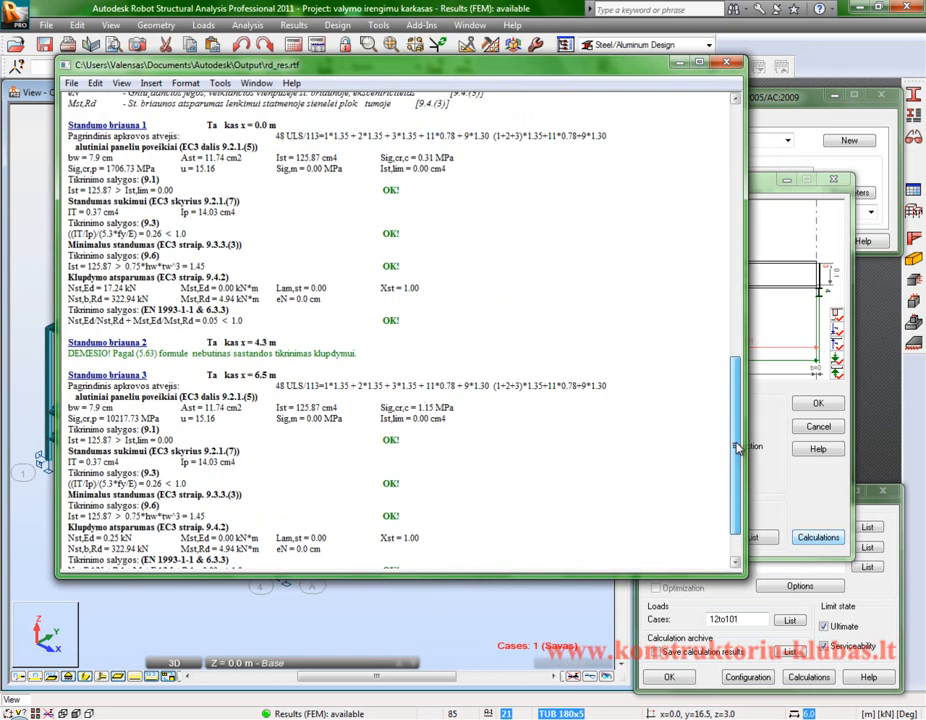
drag(737, 430, 741, 405)
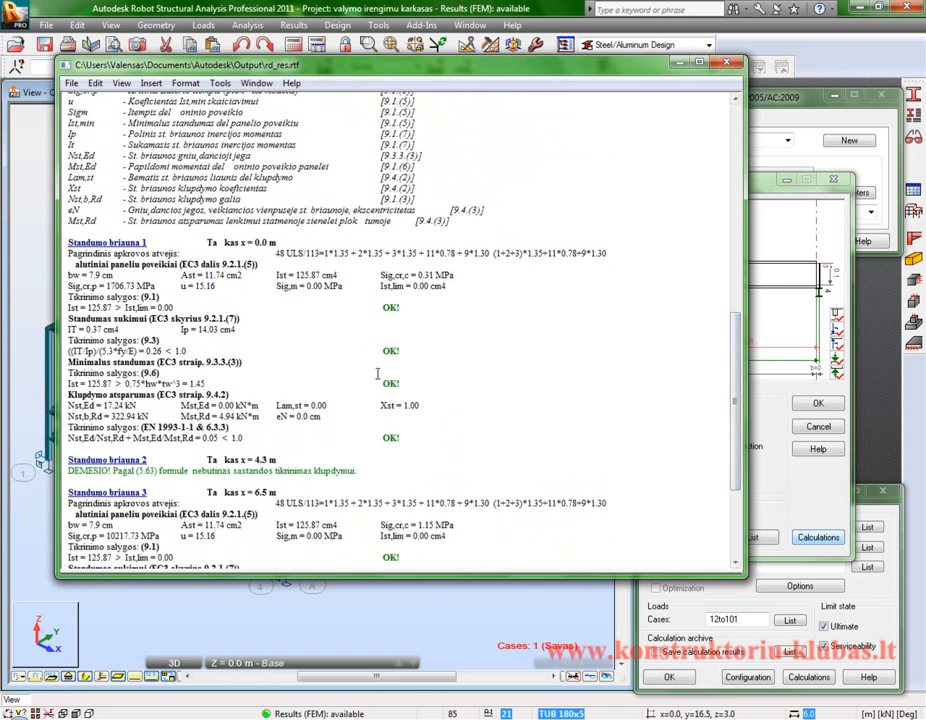
scroll(432, 404, down, 2)
scroll(591, 244, up, 15)
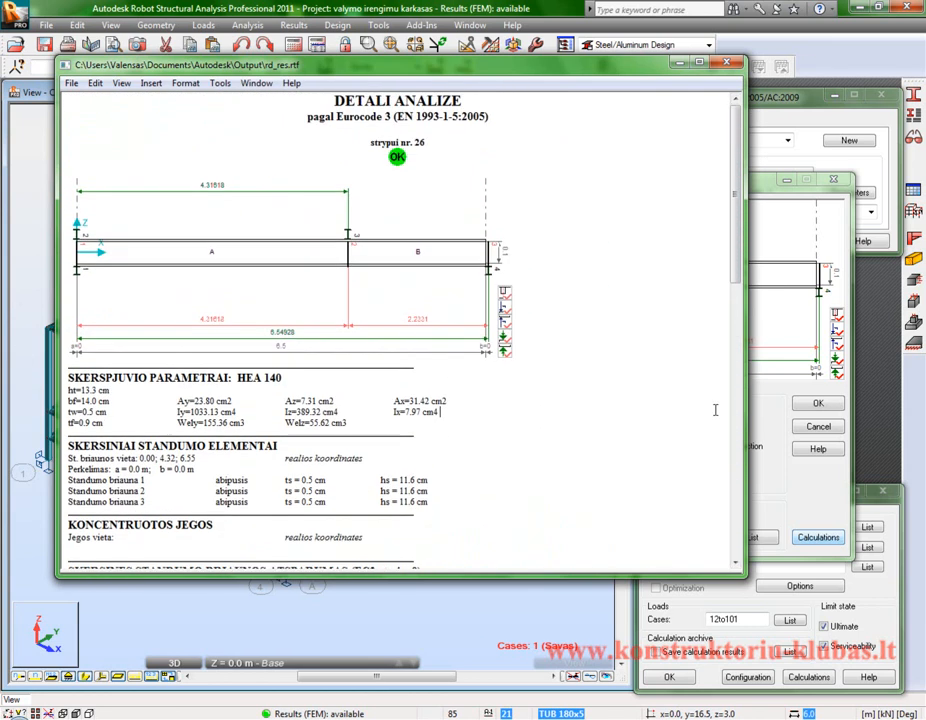
click(726, 64)
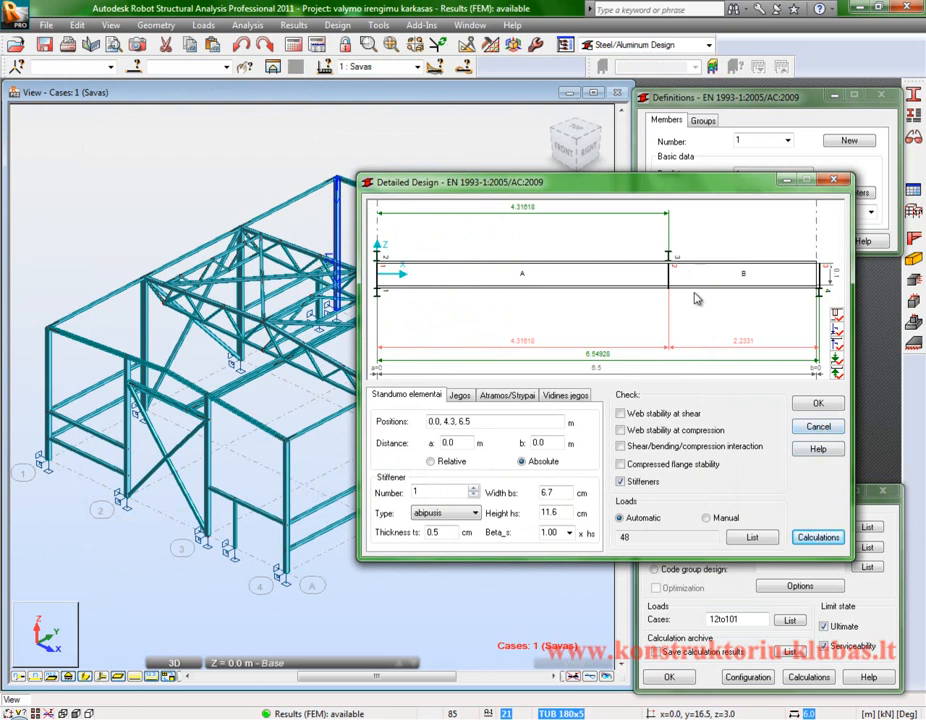
click(812, 428)
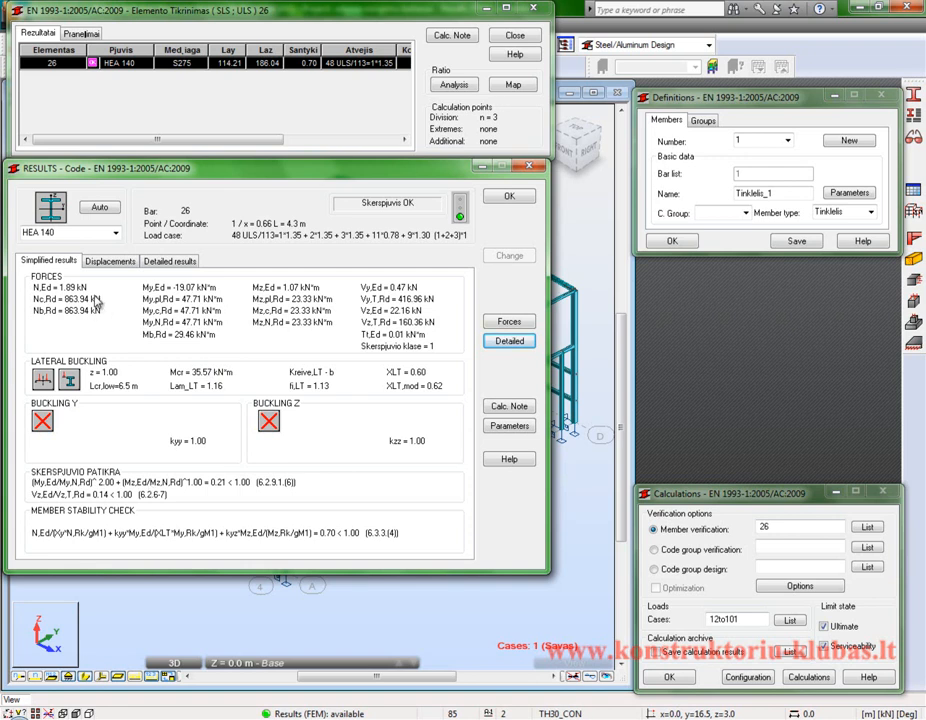
Re-enter HEA 140 as bar 26's section in the code results and close the results with OK.
click(45, 234)
text(HEA 40)
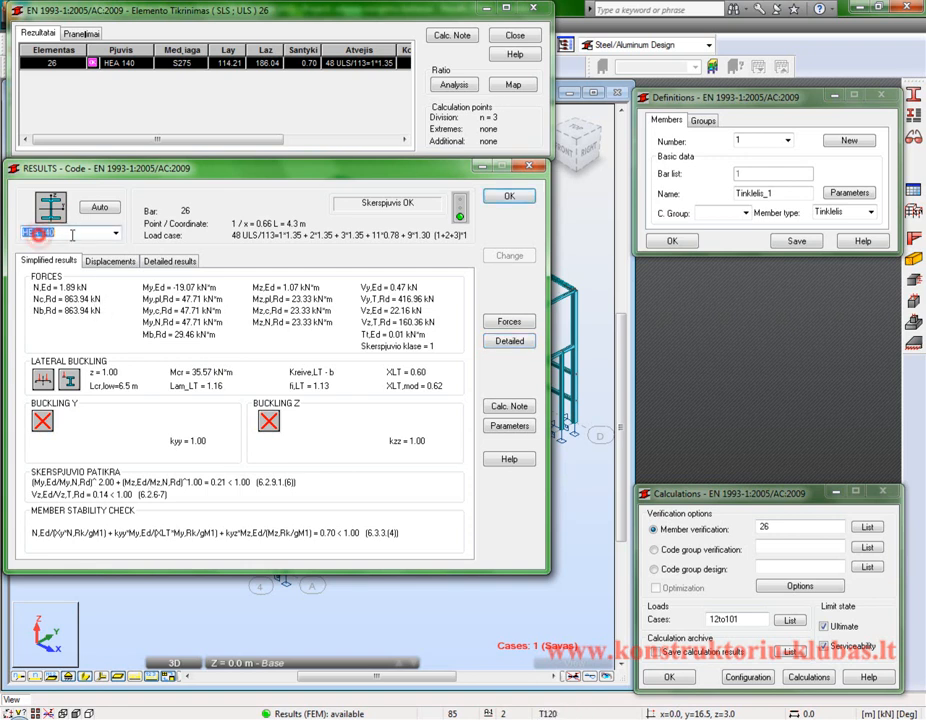
key(BackSpace)
key(BackSpace)
key(BackSpace)
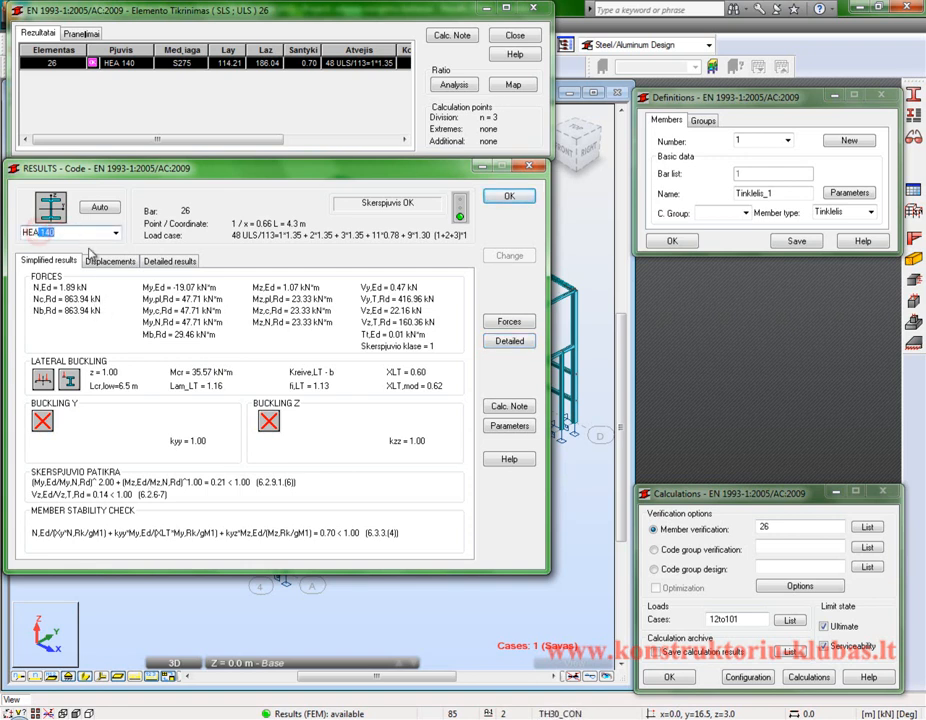
text(140)
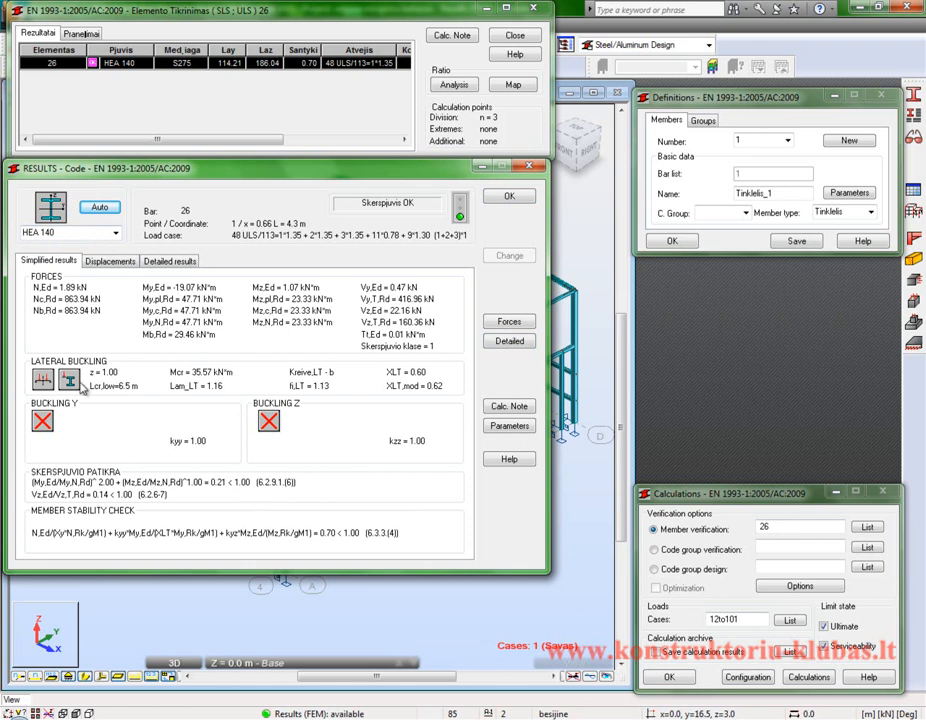
click(506, 195)
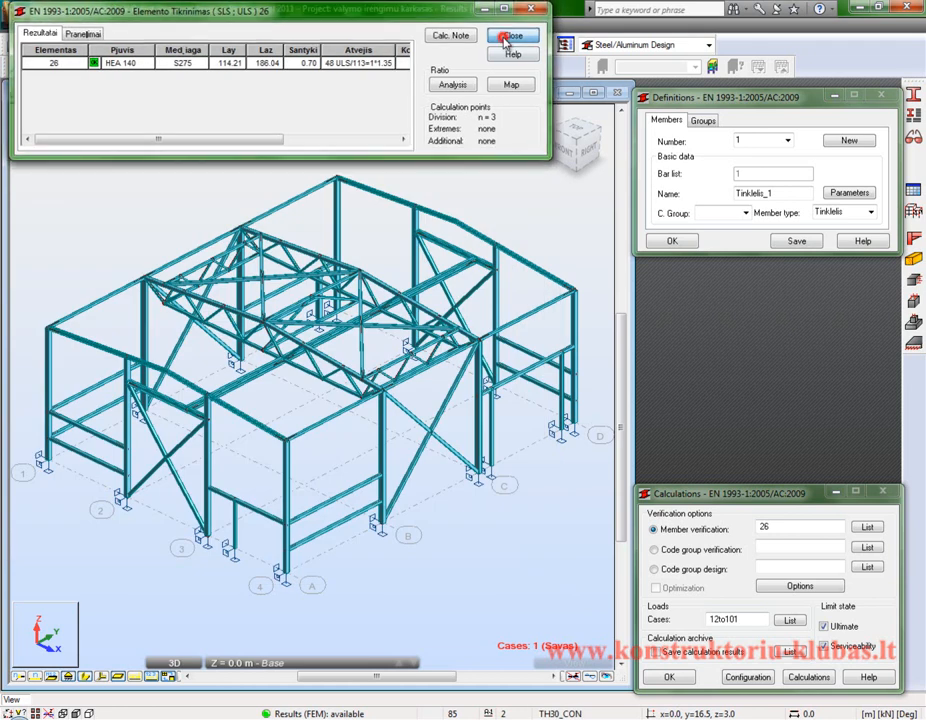